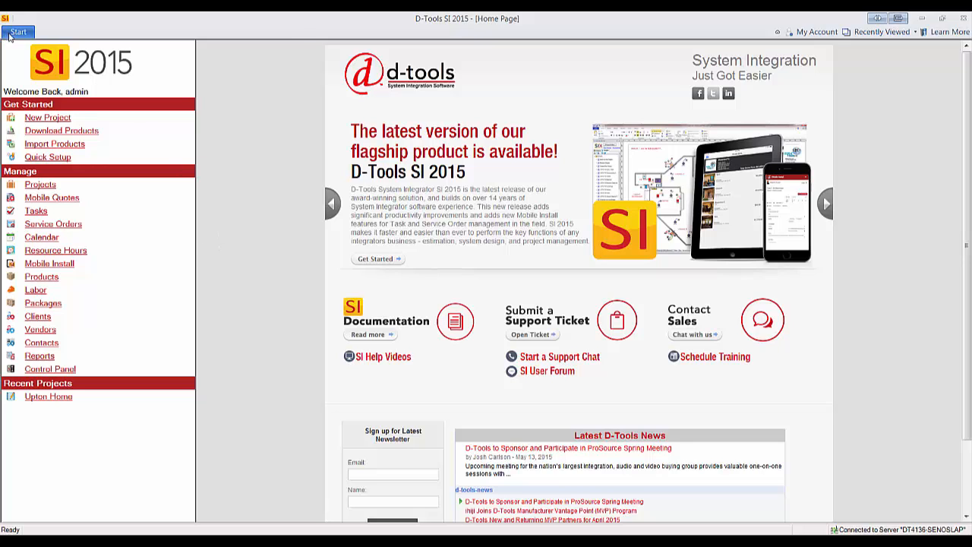
# Open the product catalog and select the three Chief products MTR-V, PWL-2081 and PWRIWUB
pyautogui.click(11, 34)
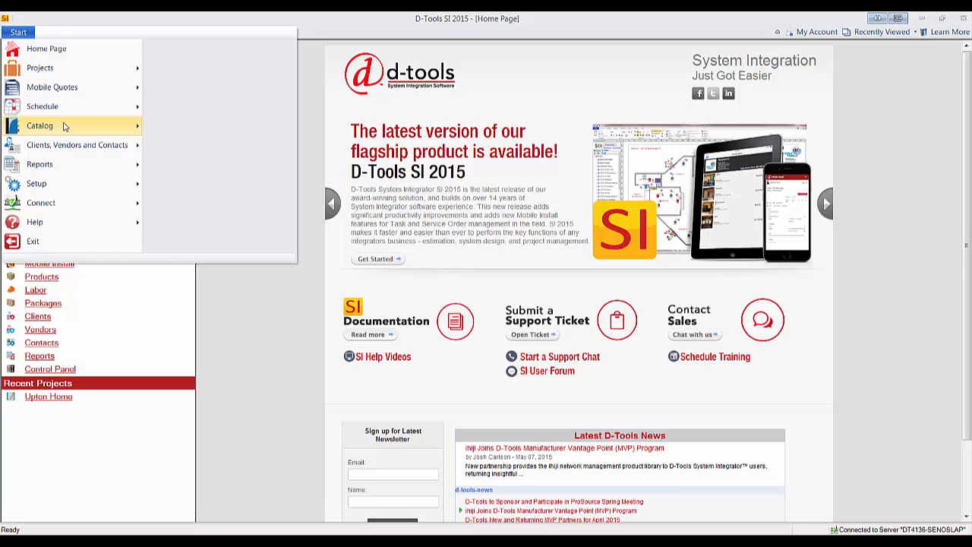
pyautogui.moveTo(64, 127)
pyautogui.click(216, 55)
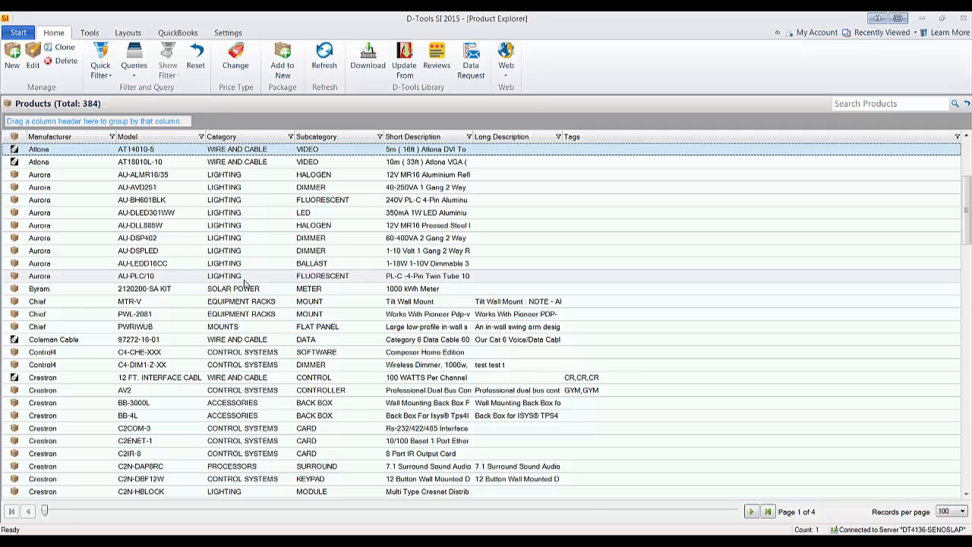
pyautogui.click(168, 304)
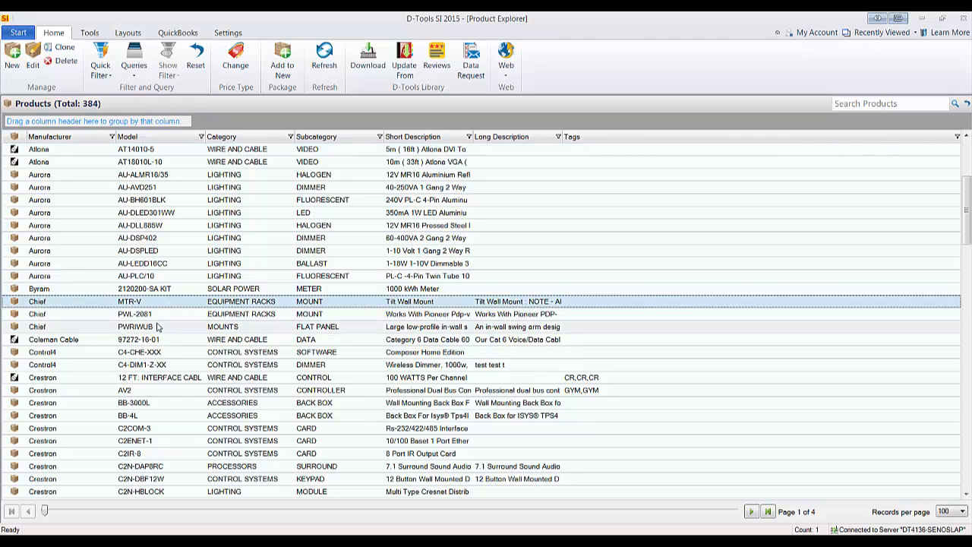
pyautogui.keyDown('shift'); pyautogui.click(158, 327); pyautogui.keyUp('shift')
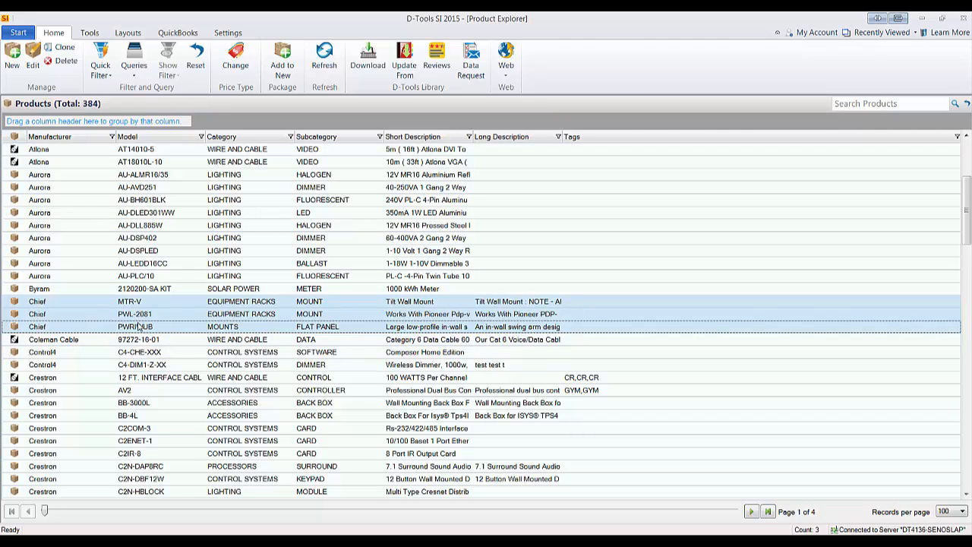
# Review the QuickBooks settings, including the Default Item Type options and item format, and save them with Non Inventory as default
pyautogui.click(179, 33)
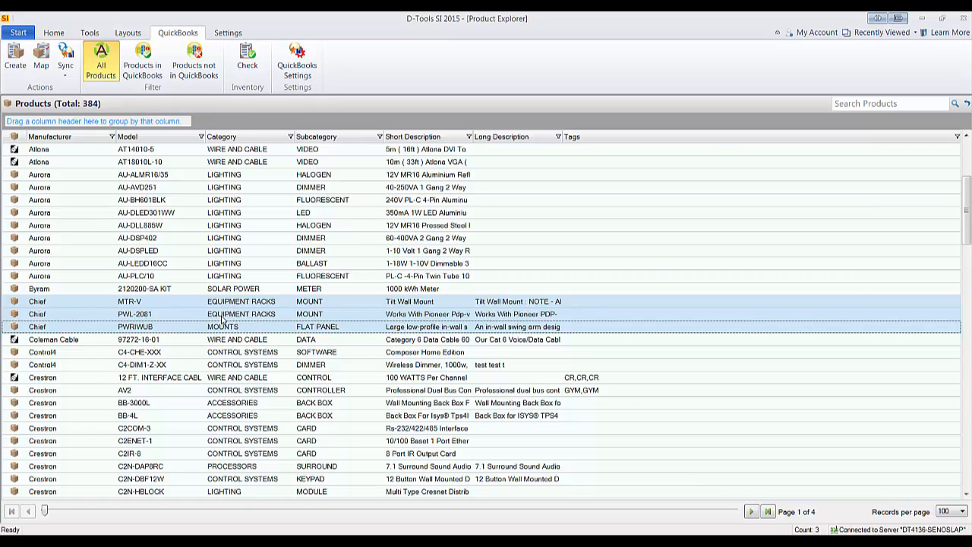
pyautogui.click(297, 64)
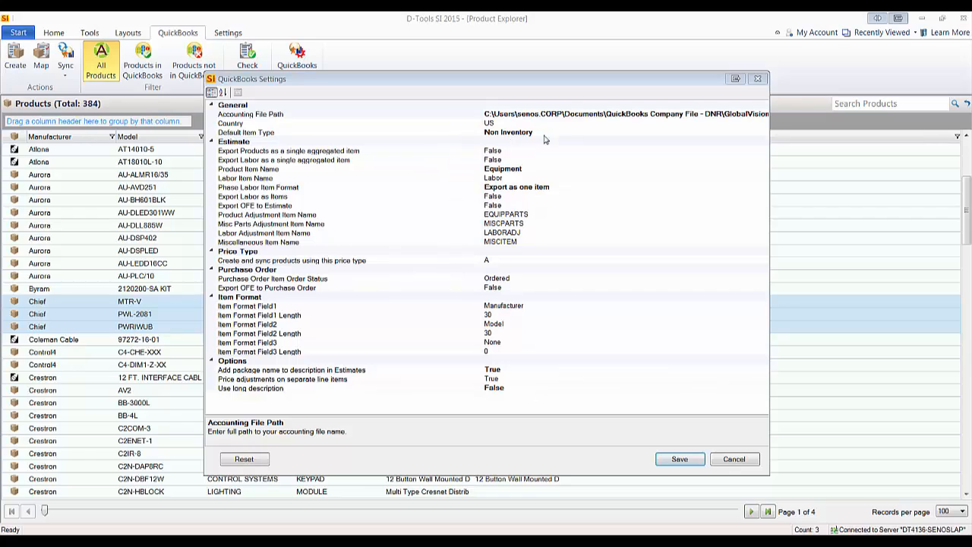
pyautogui.click(764, 133)
pyautogui.click(764, 133)
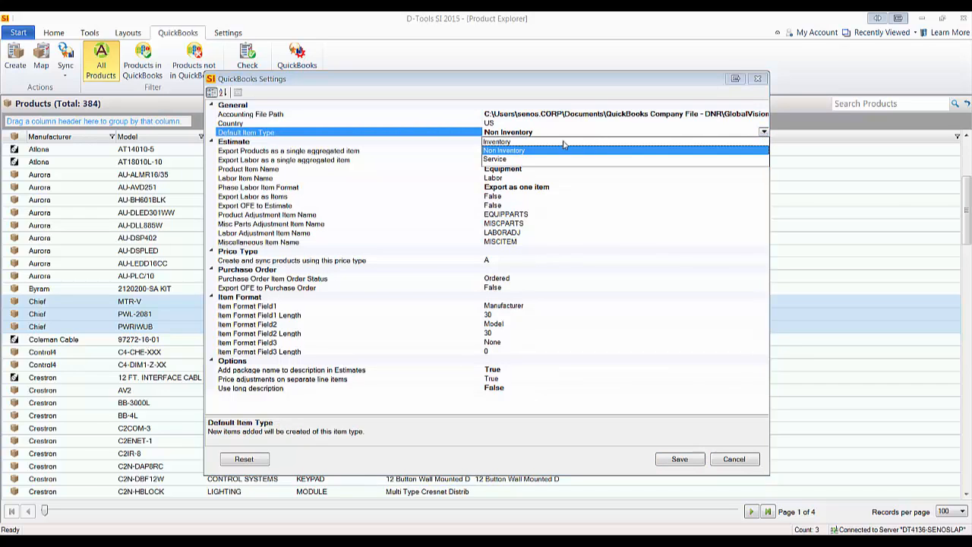
pyautogui.click(420, 134)
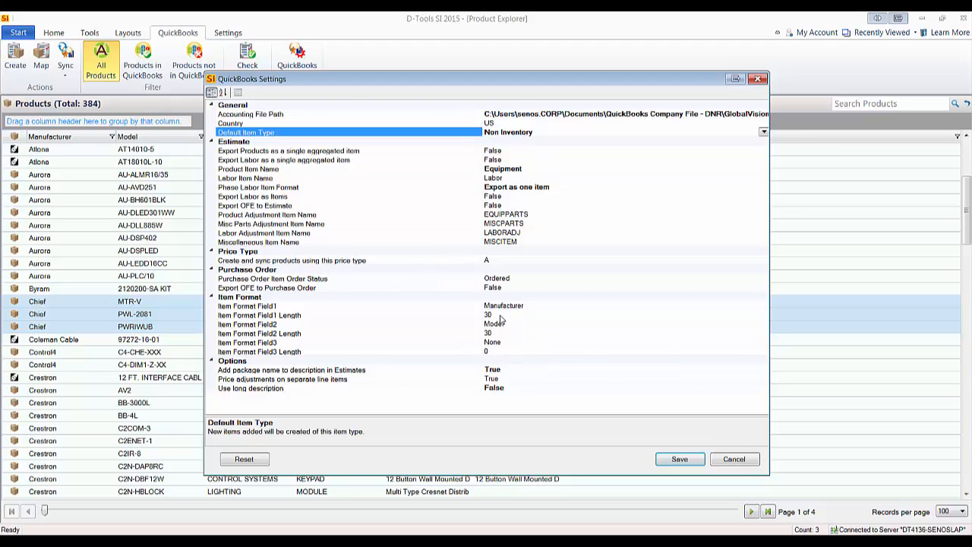
pyautogui.click(680, 460)
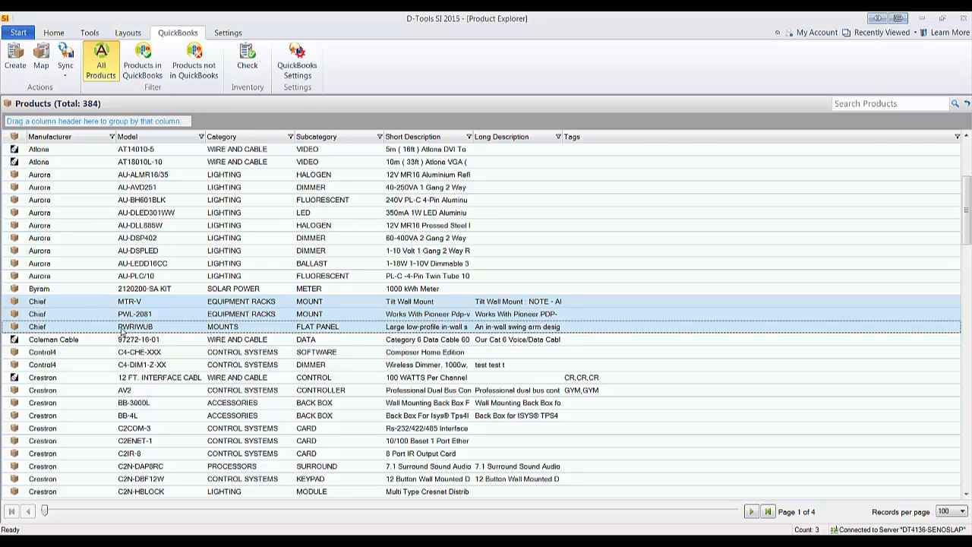
# Start creating QuickBooks items from the selected products, accepting their accounting item numbers, and mark them as purchased for and sold to a specific Customer:Job
pyautogui.click(11, 63)
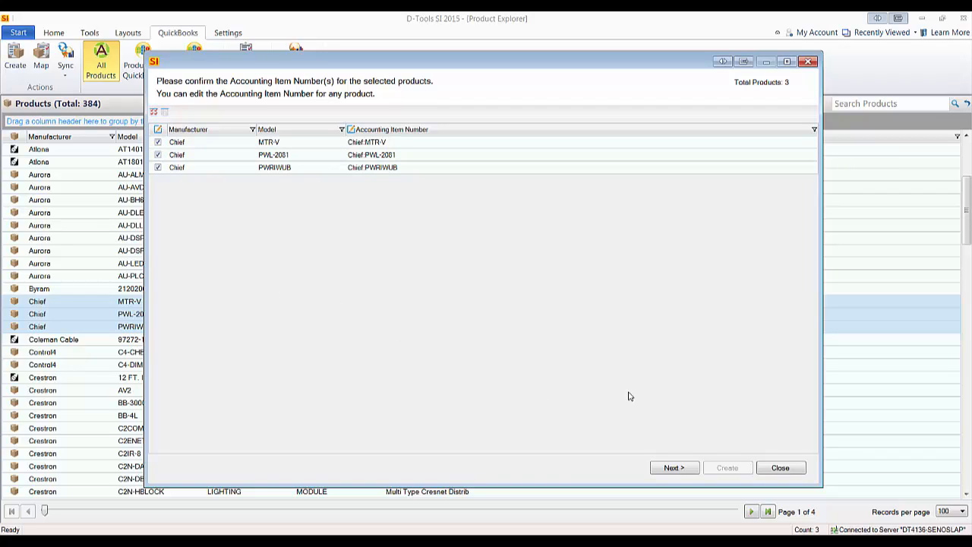
pyautogui.click(675, 469)
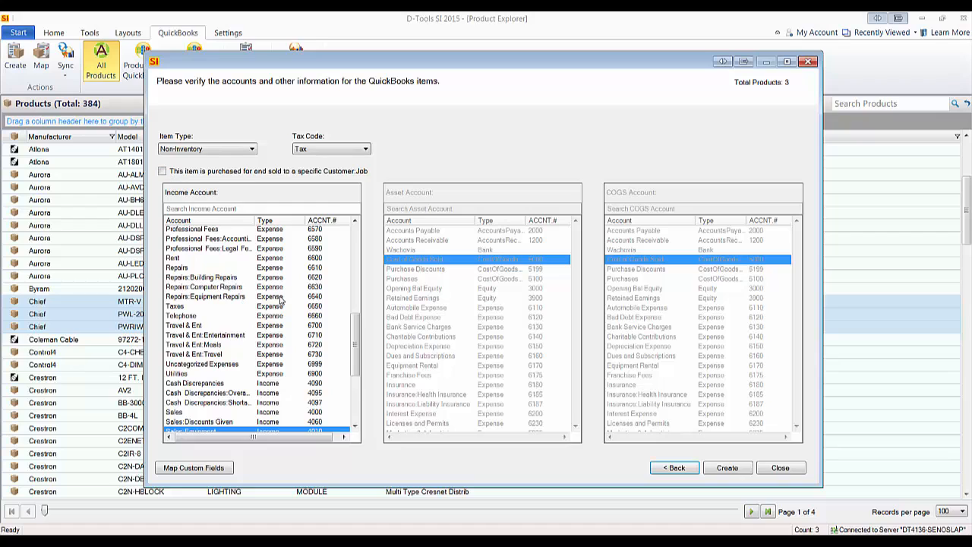
pyautogui.click(163, 173)
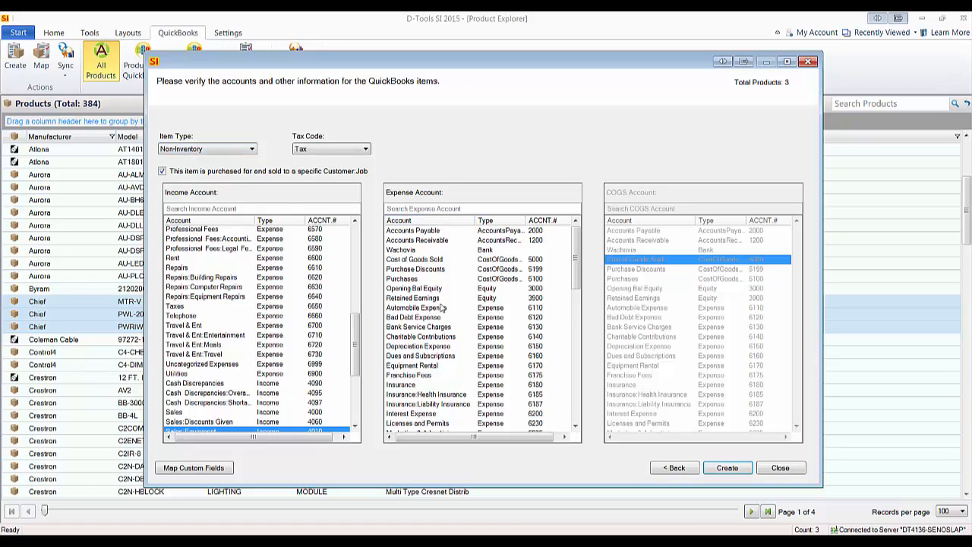
# Try the Inventory item type to view its asset and COGS account choices, and return the type to Non-Inventory
pyautogui.click(240, 152)
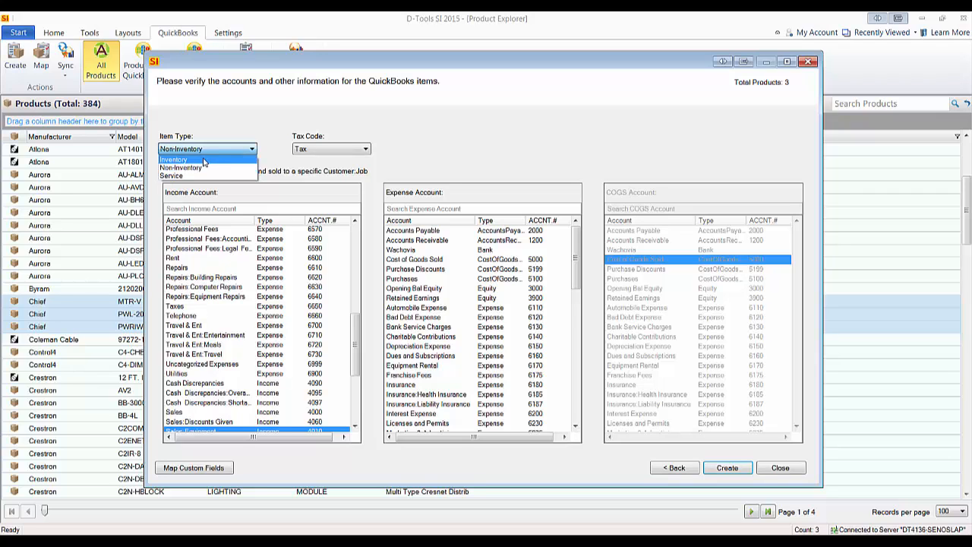
pyautogui.click(203, 161)
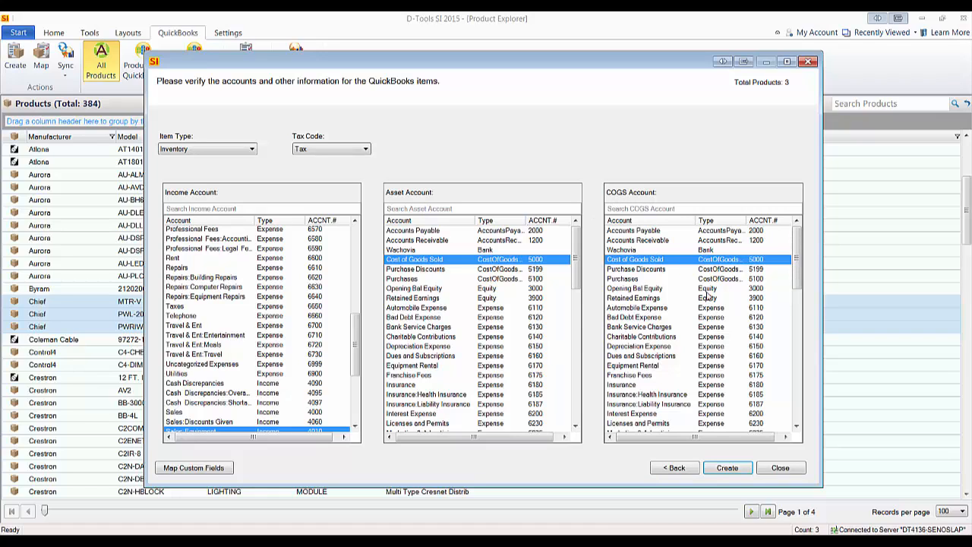
pyautogui.click(224, 149)
pyautogui.click(207, 175)
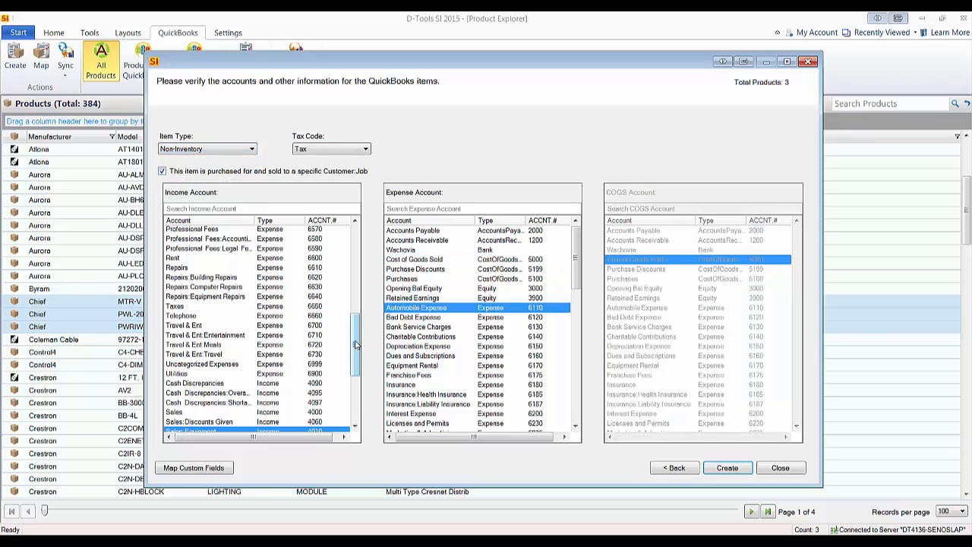
# Check the income account selection and choose Cost of Goods Sold as the expense account
pyautogui.moveTo(355, 346); pyautogui.dragTo(355, 368)
pyautogui.moveTo(576, 259); pyautogui.dragTo(577, 256)
pyautogui.click(438, 260)
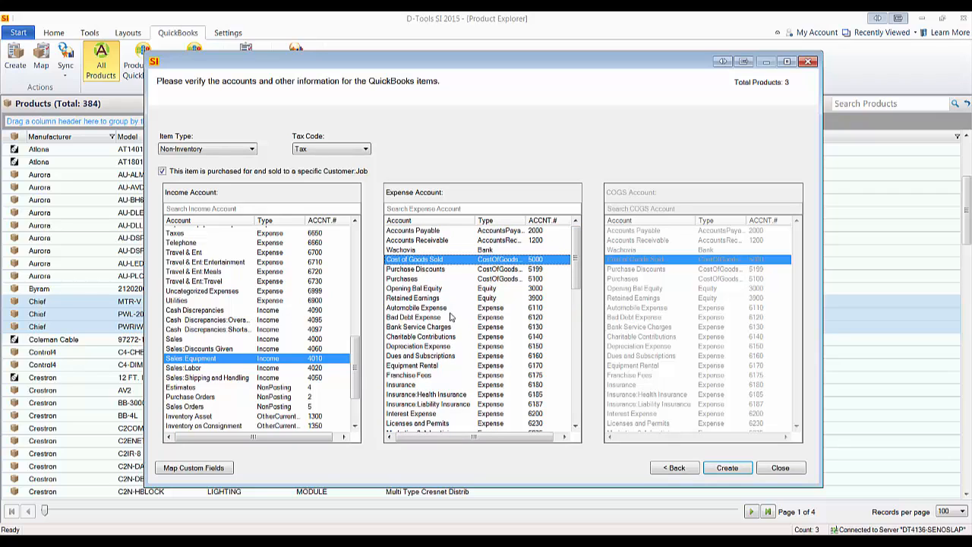
pyautogui.scroll(-1, 441, 339)
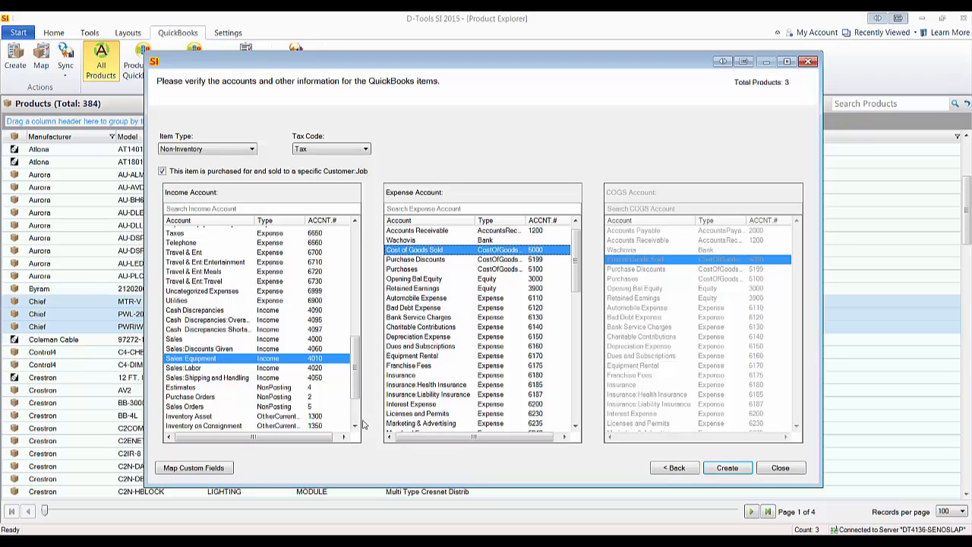
# Map the QuickBooks CustomProperty1 (Manufacturer) to the SI Manufacturer field, save the mapping and create the items
pyautogui.click(215, 470)
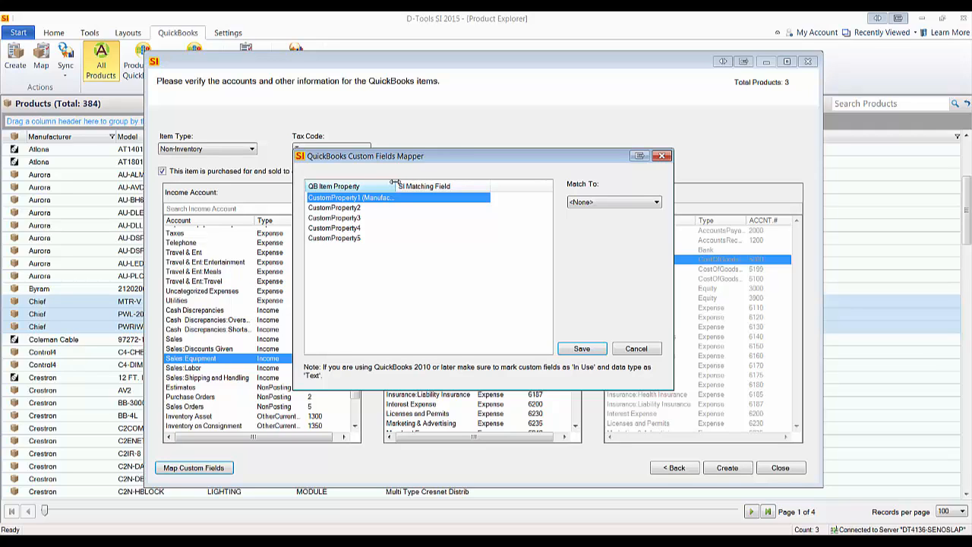
pyautogui.moveTo(394, 187); pyautogui.dragTo(418, 188)
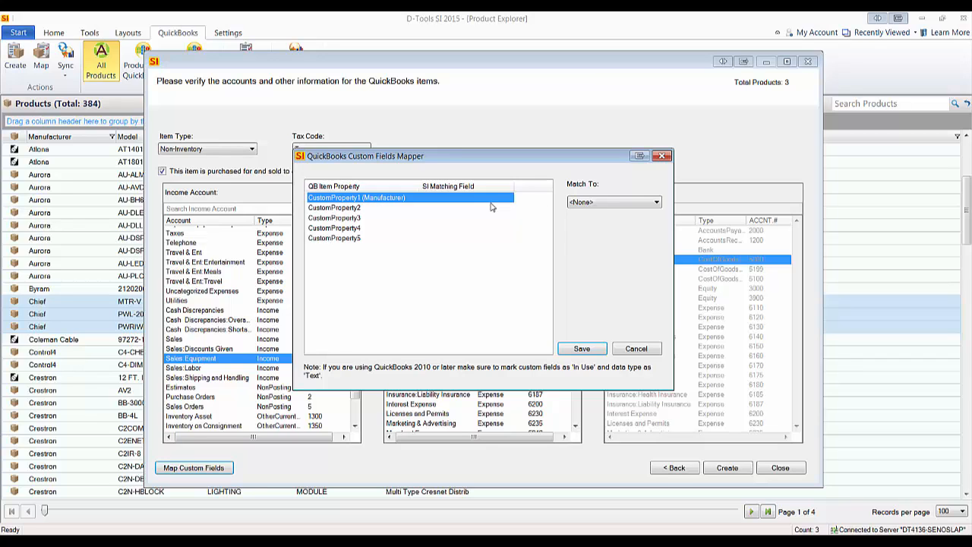
pyautogui.click(591, 202)
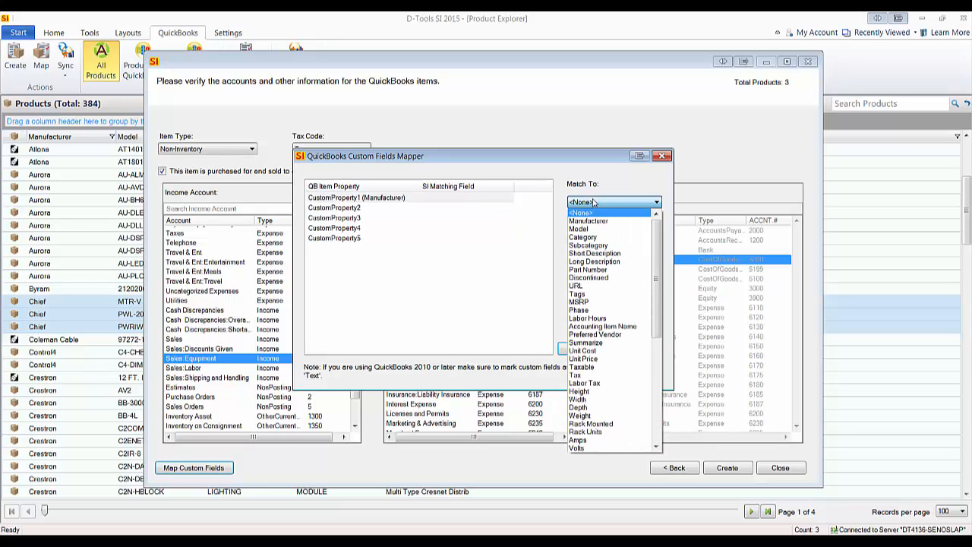
pyautogui.click(597, 221)
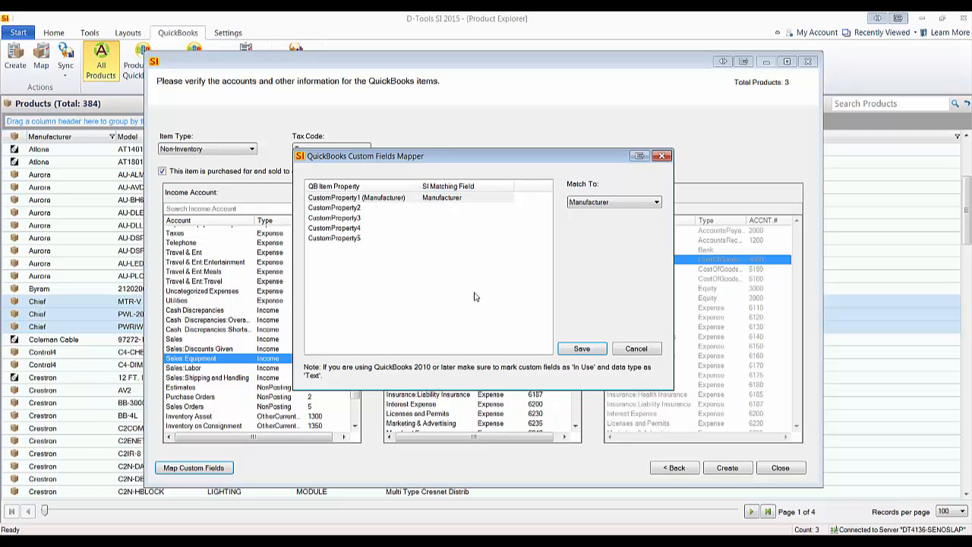
pyautogui.click(583, 350)
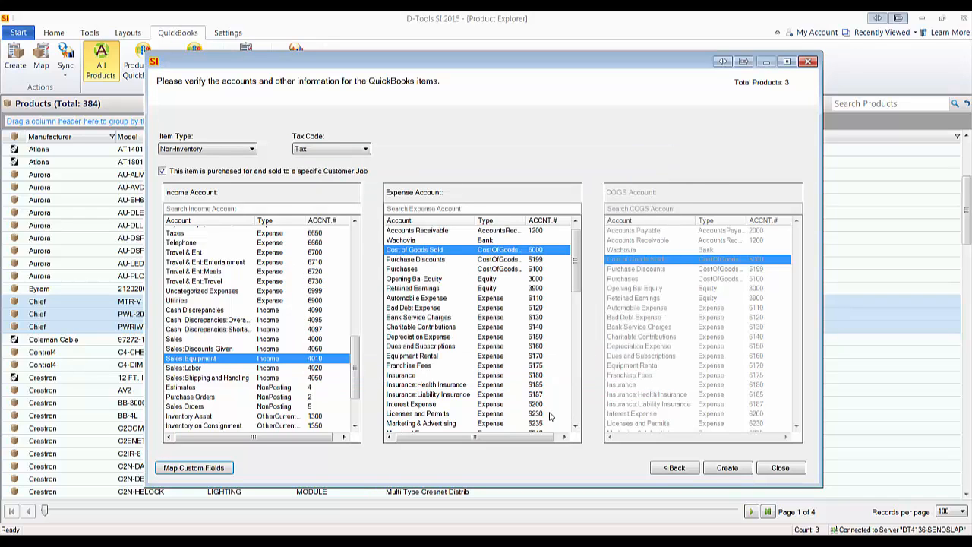
pyautogui.click(728, 468)
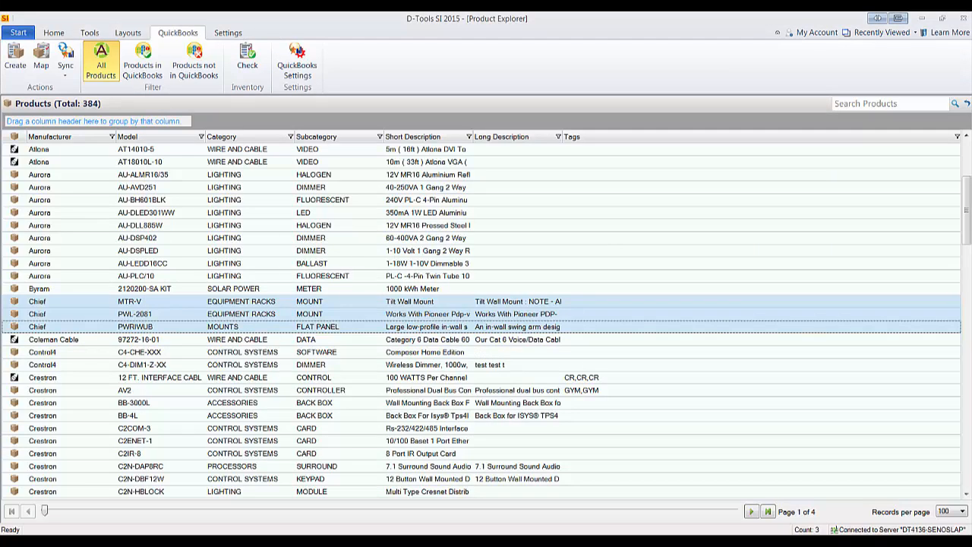
# Switch to QuickBooks, open the Items & Services list and examine the Chief items, opening PWRIWUB for its details
pyautogui.click(325, 534)
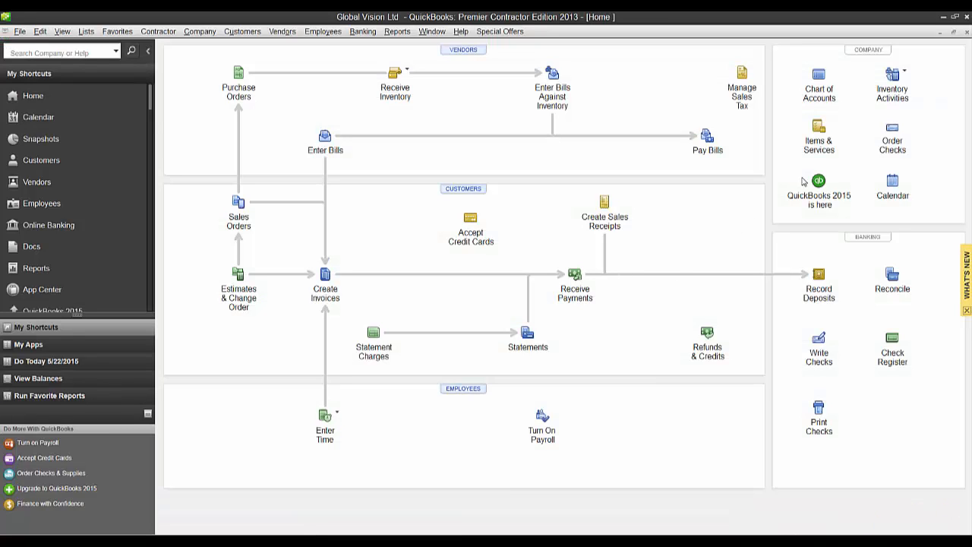
pyautogui.click(817, 151)
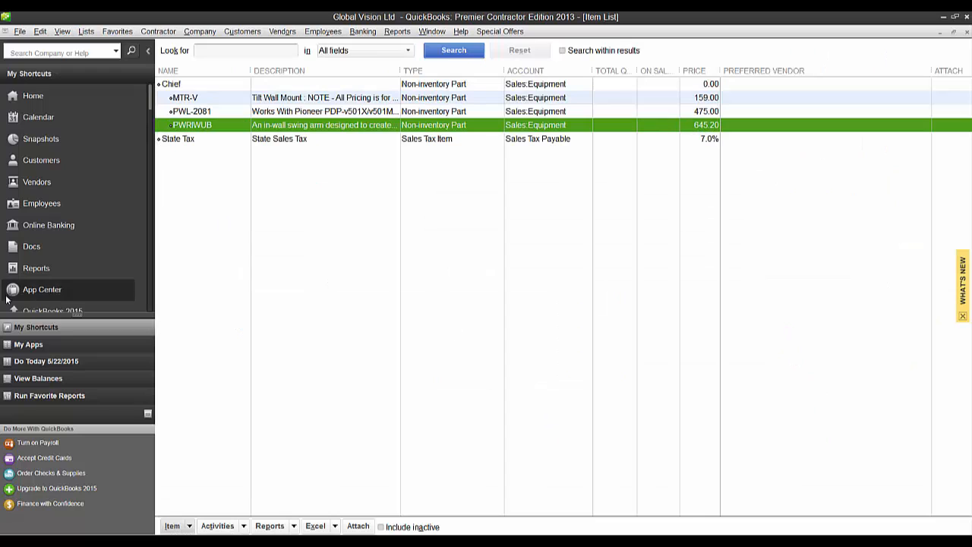
pyautogui.click(231, 87)
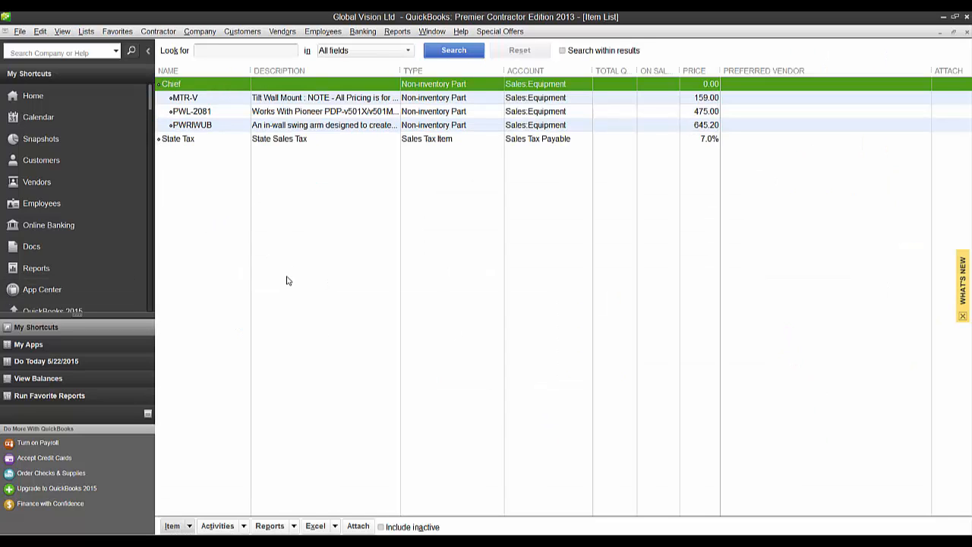
pyautogui.click(194, 100)
pyautogui.click(203, 113)
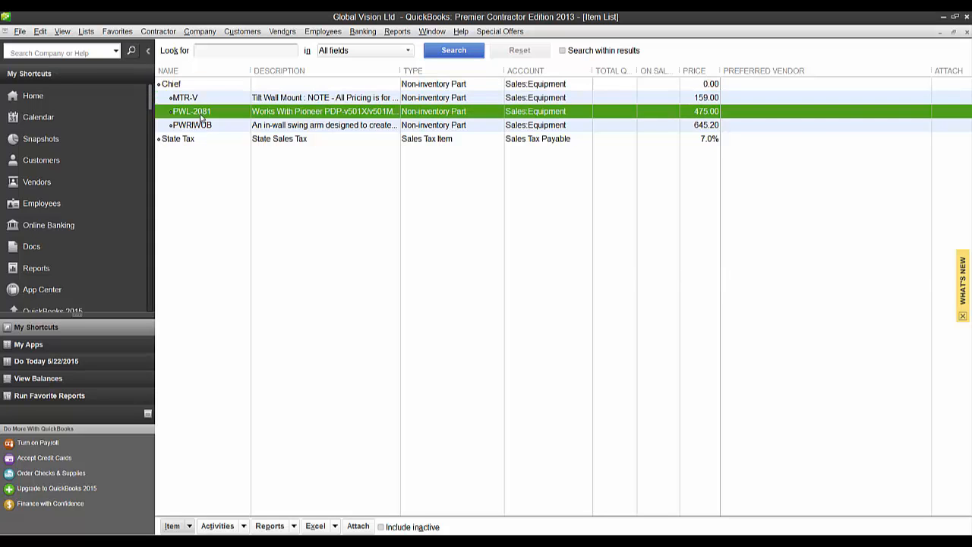
pyautogui.click(209, 126)
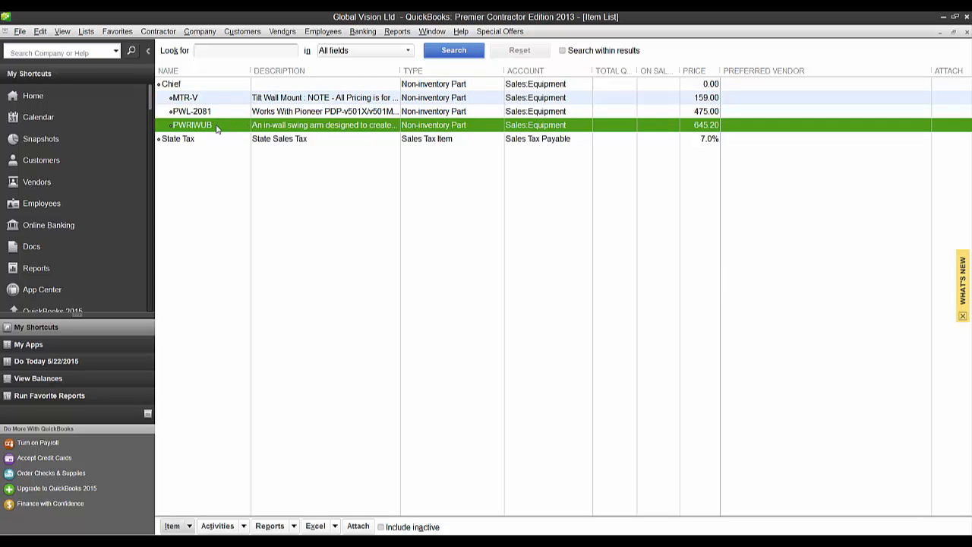
pyautogui.doubleClick(215, 126)
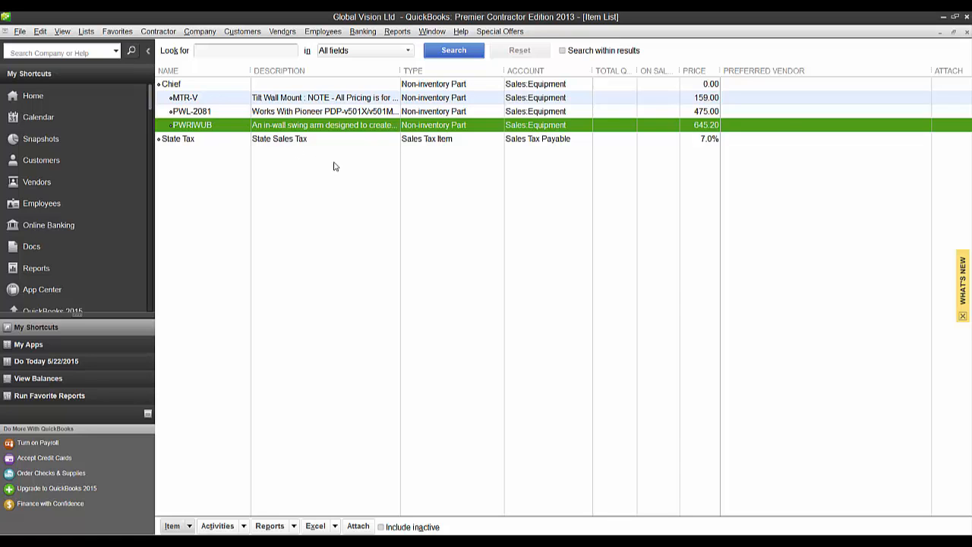